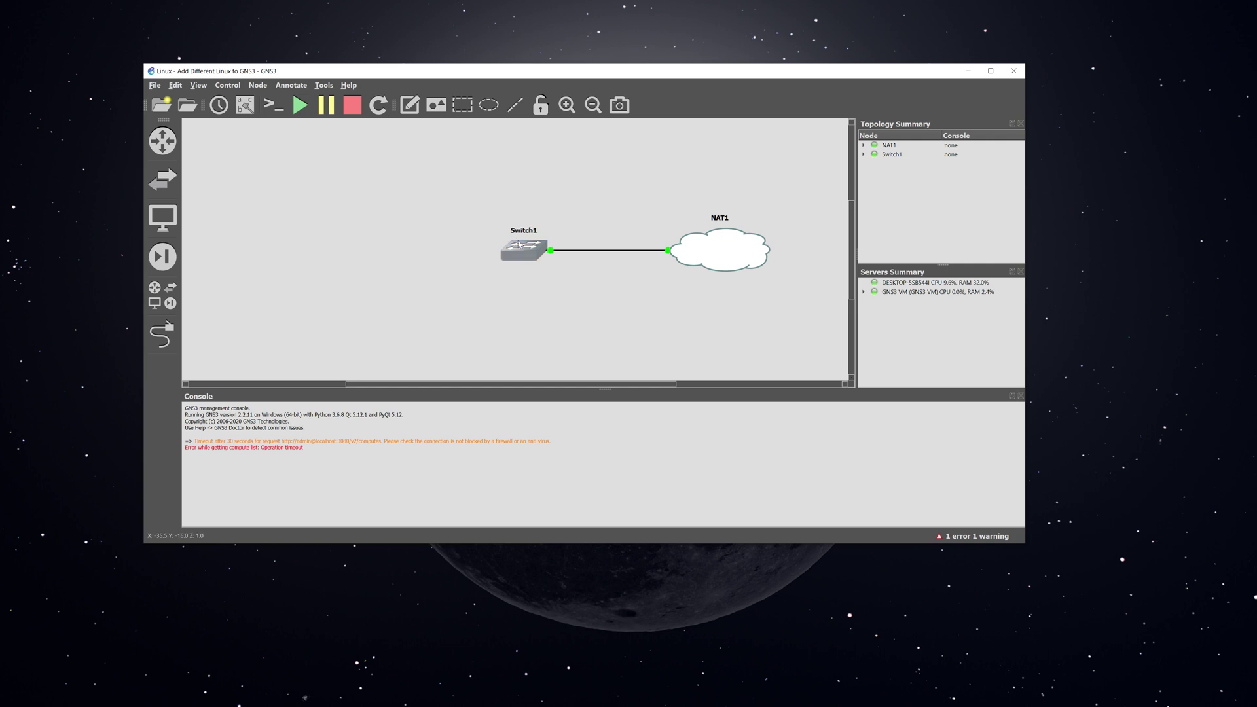
Open the end device and switch template lists and move them off the topology
mouse_move(519, 245)
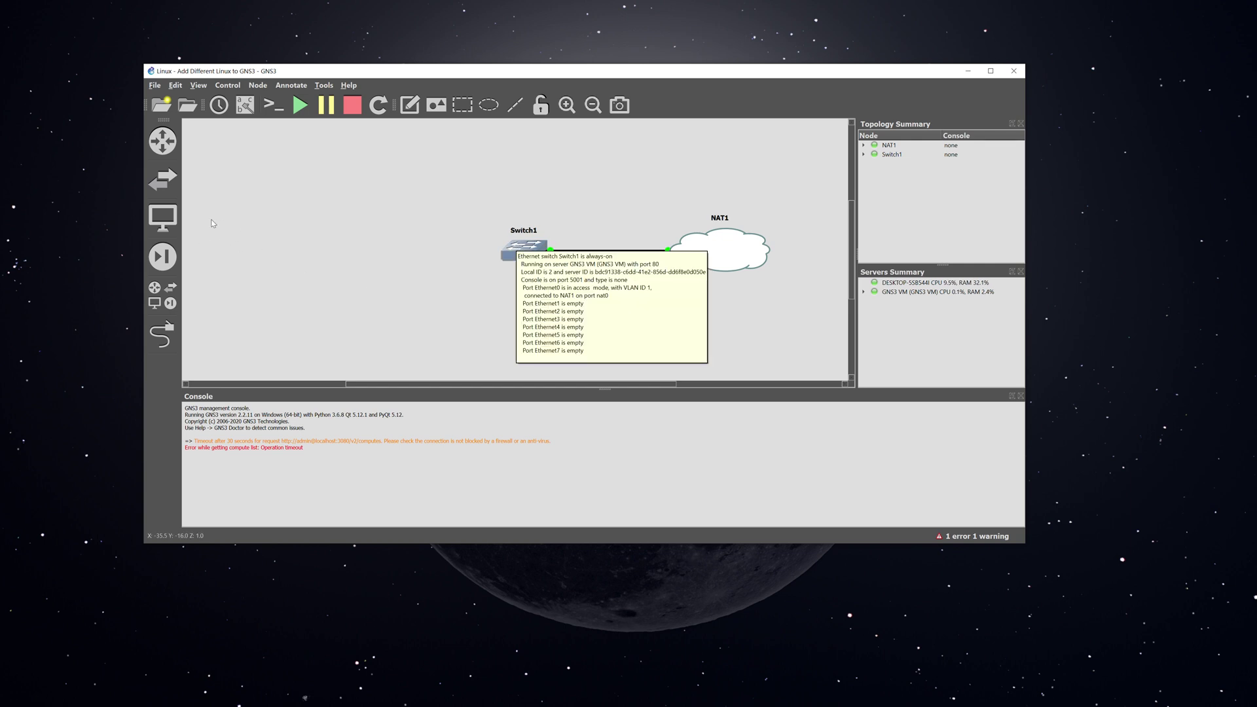
click(150, 221)
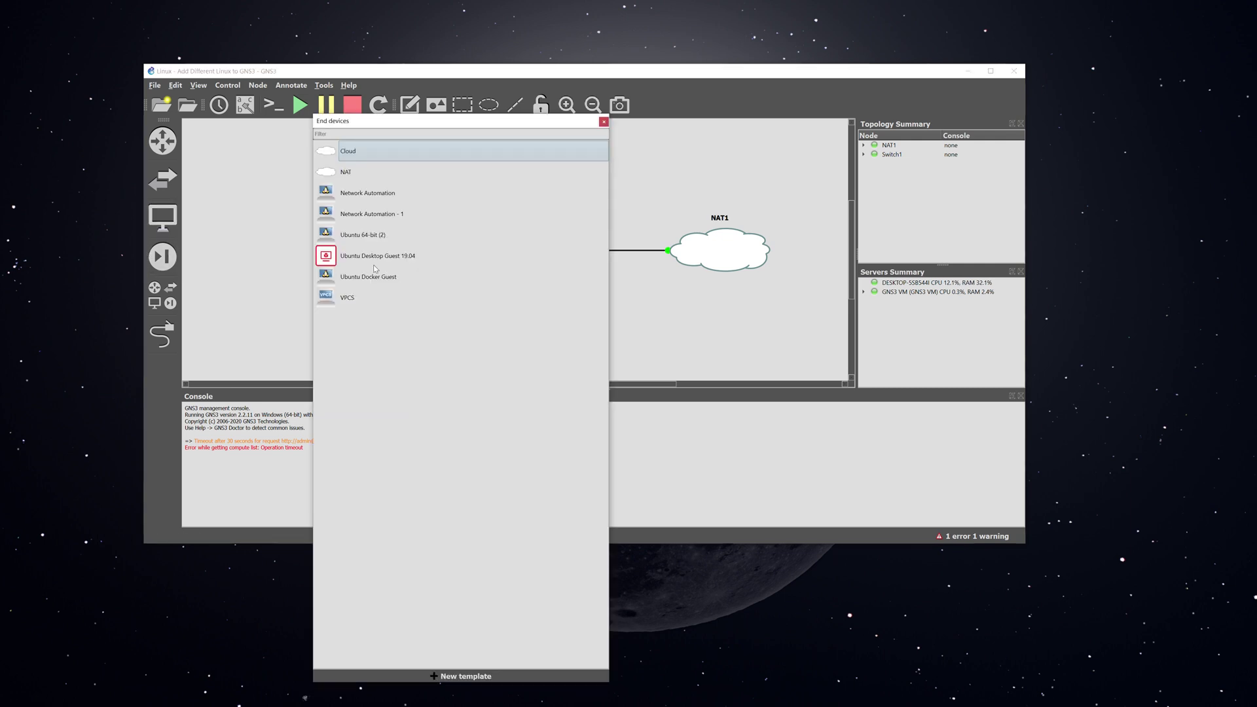
drag(507, 125, 604, 251)
click(163, 179)
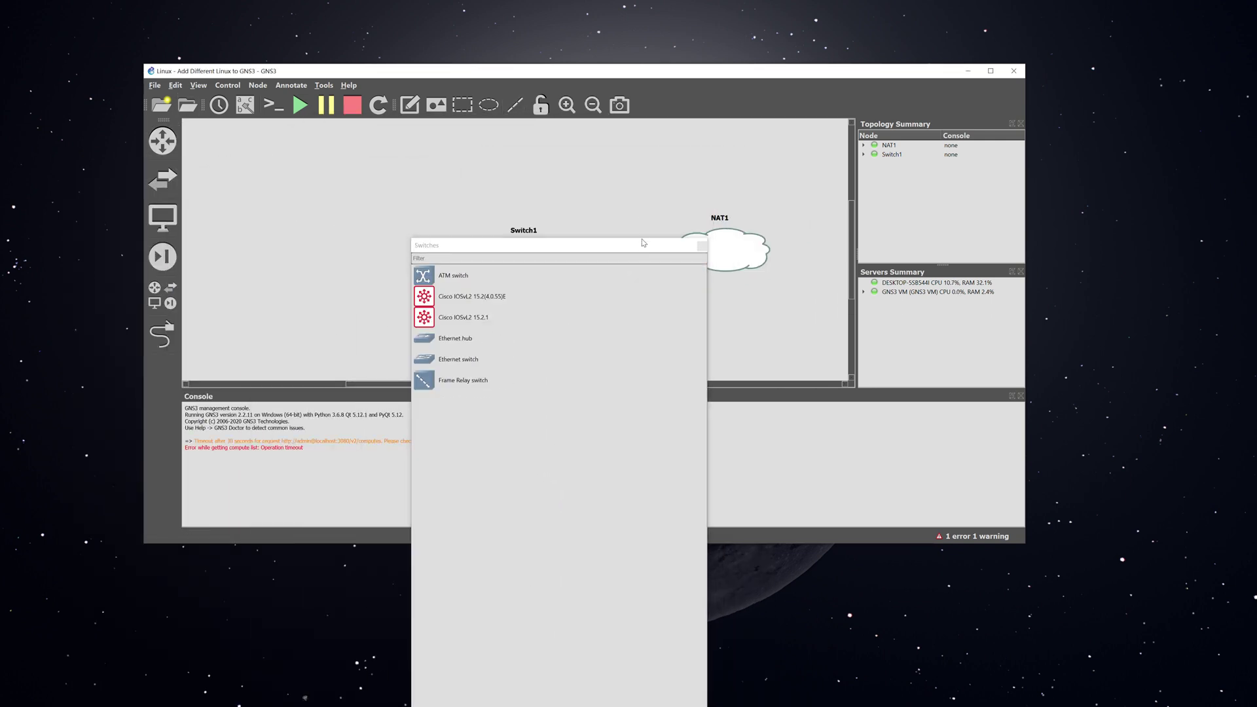
drag(643, 243, 756, 326)
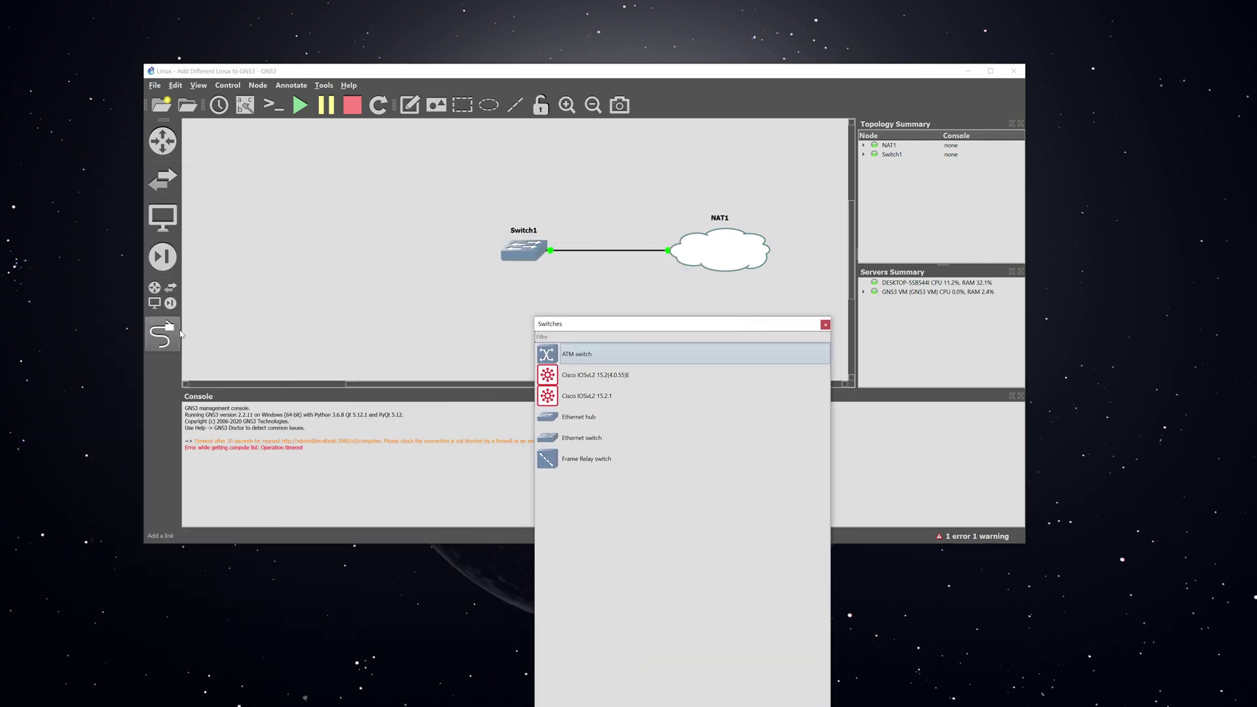
drag(739, 321, 291, 113)
Drag an Ubuntu Docker Guest node onto the canvas left of Switch1 and close the list
click(378, 115)
click(162, 217)
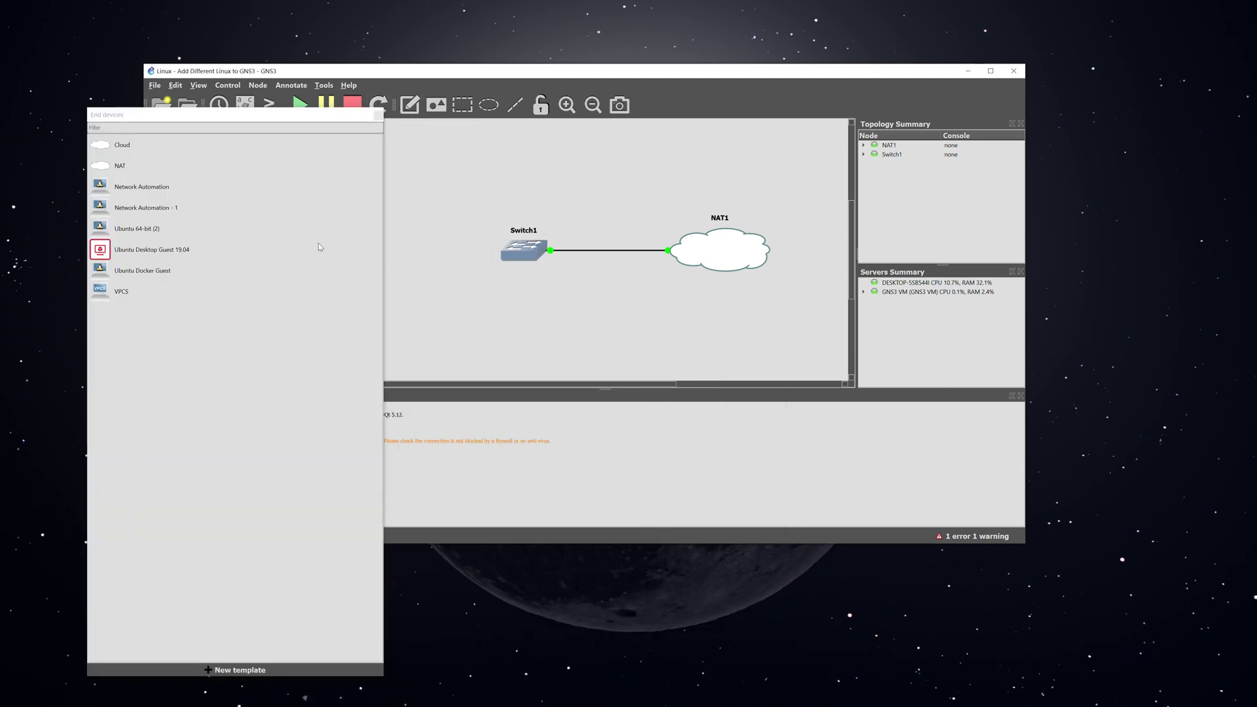
drag(314, 270, 428, 254)
drag(368, 110, 319, 113)
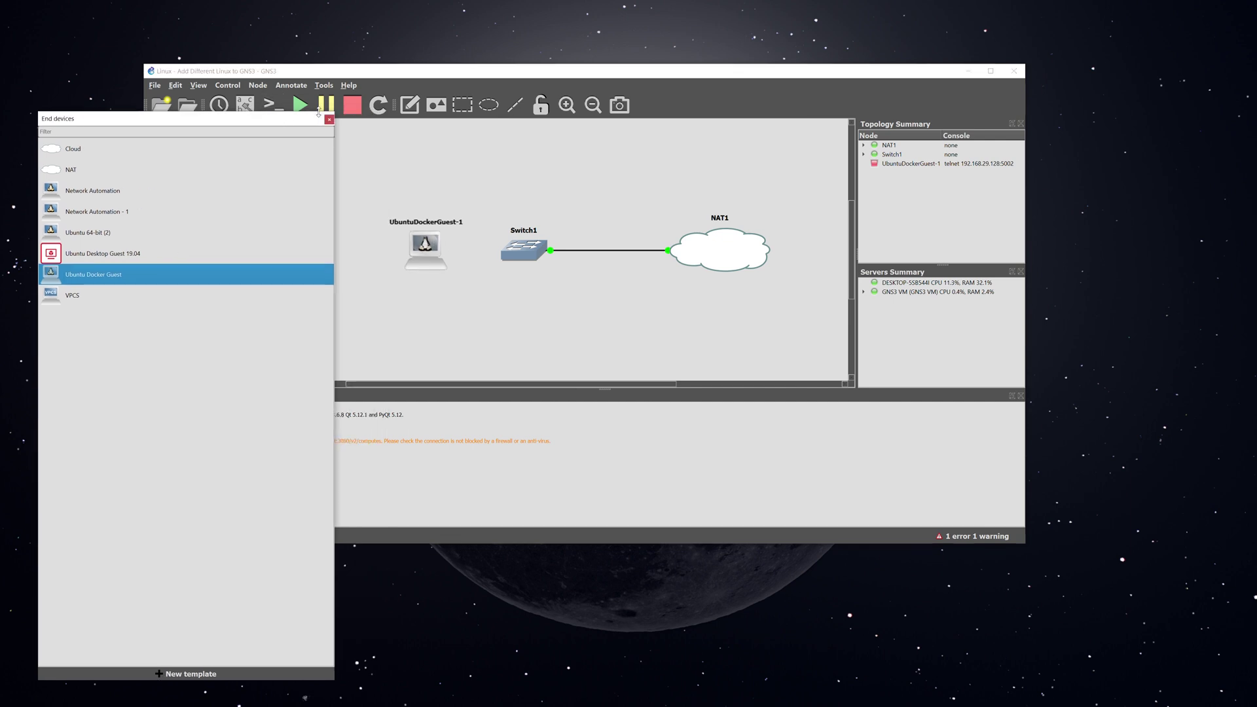
click(402, 202)
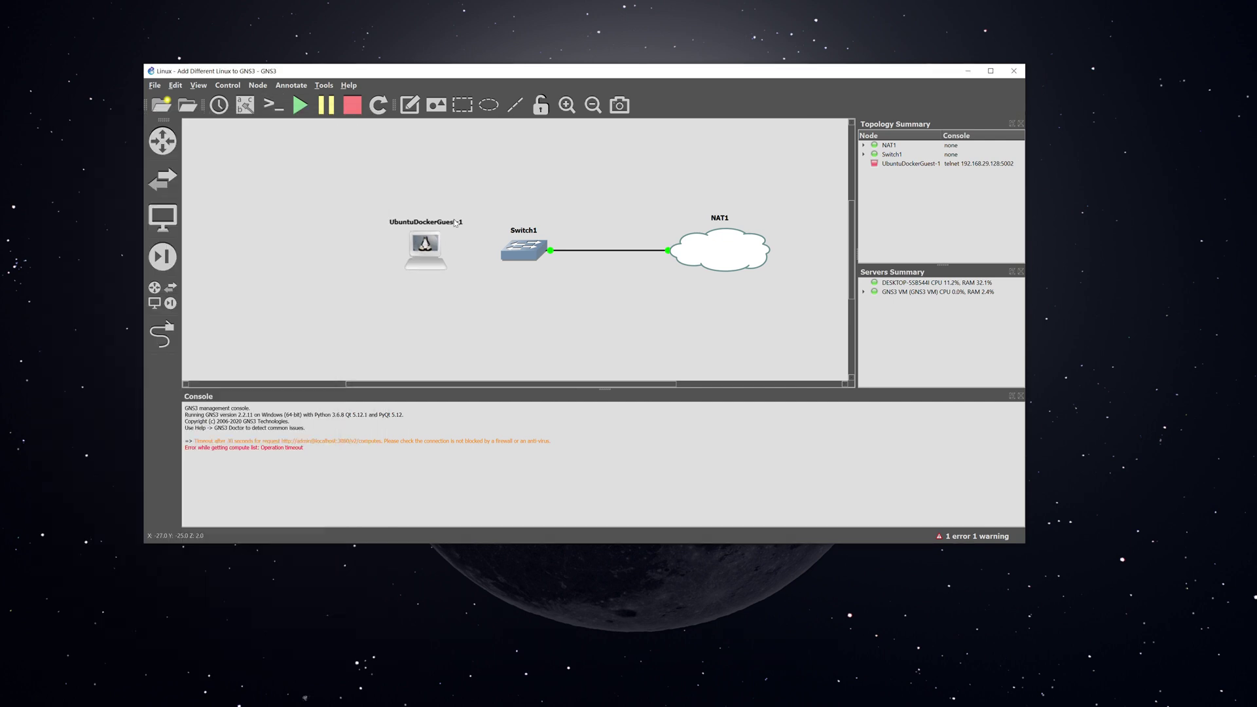
Move UbuntuDockerGuest-1 further left, leaving the view options unchanged
drag(455, 222, 406, 223)
click(197, 86)
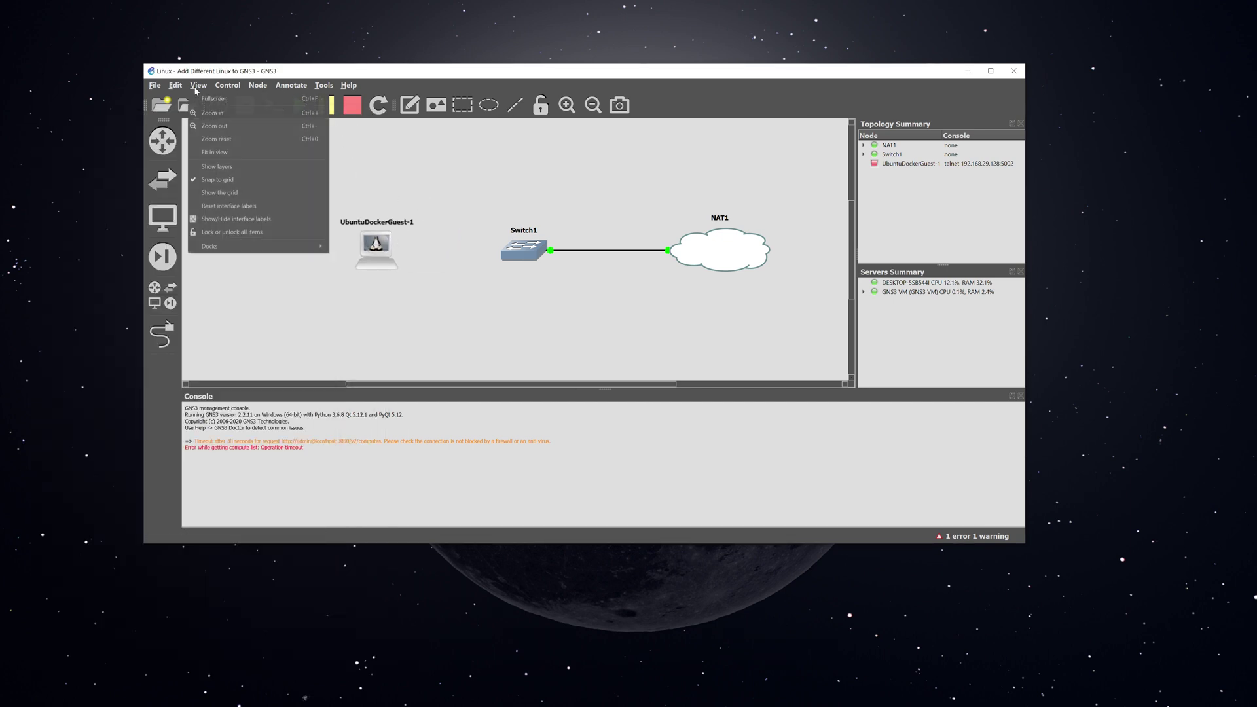
click(480, 175)
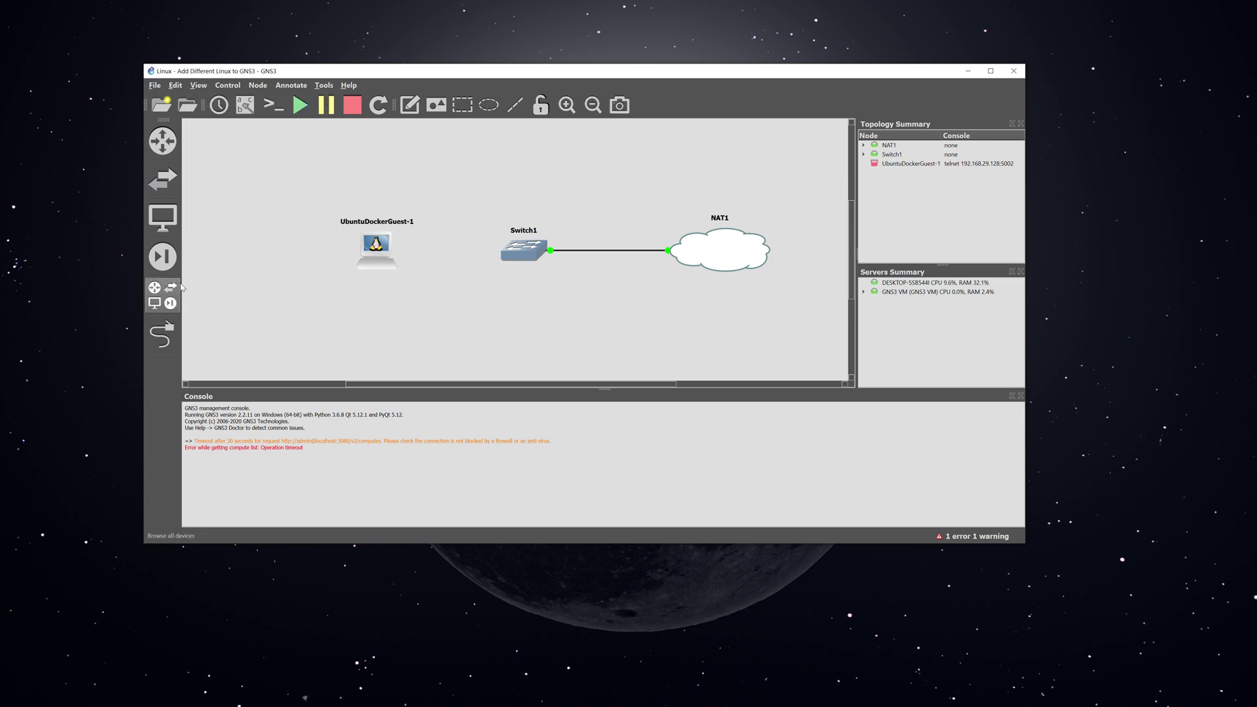
Link UbuntuDockerGuest-1's eth0 to Switch1's Ethernet1, dismissing the port-in-use error
click(163, 333)
click(383, 250)
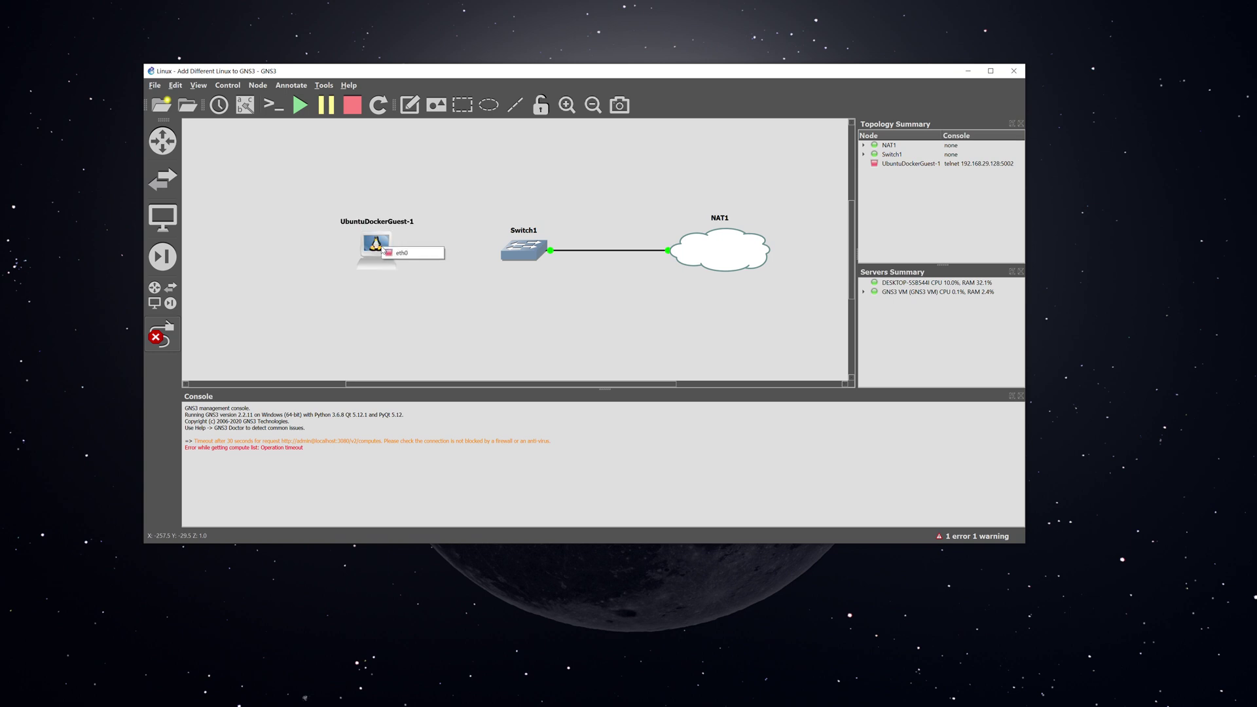
click(401, 253)
click(521, 249)
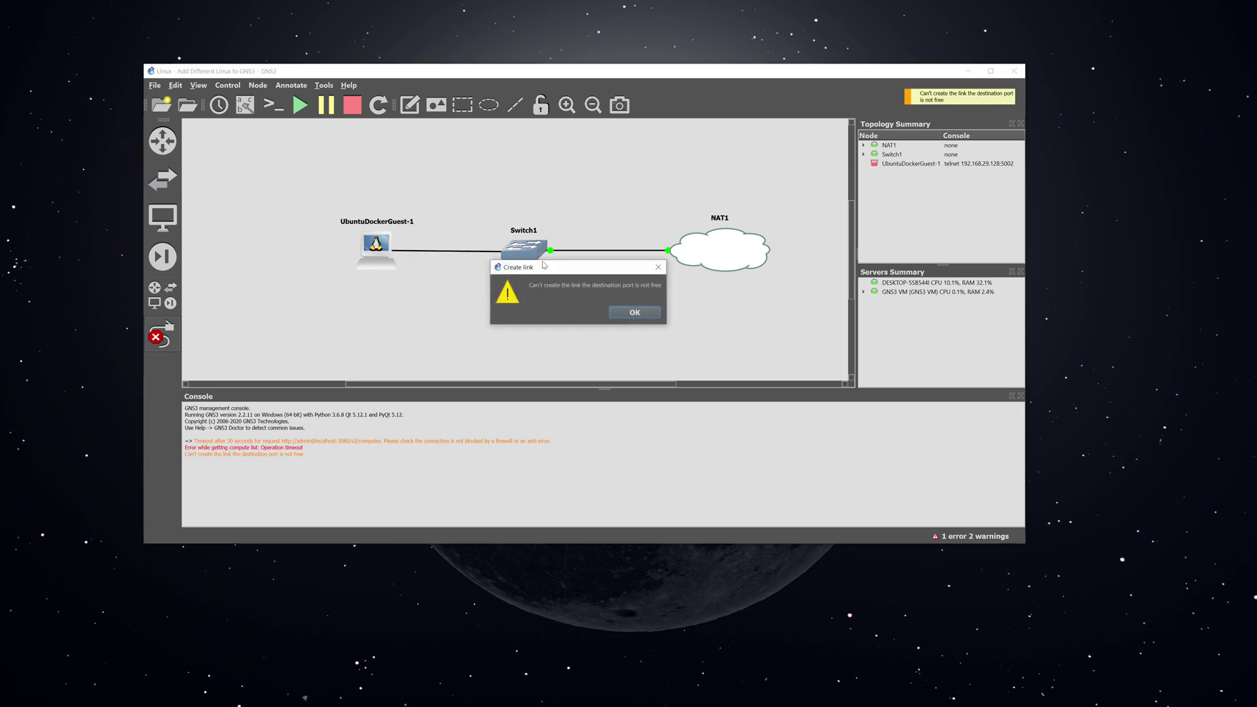
click(646, 316)
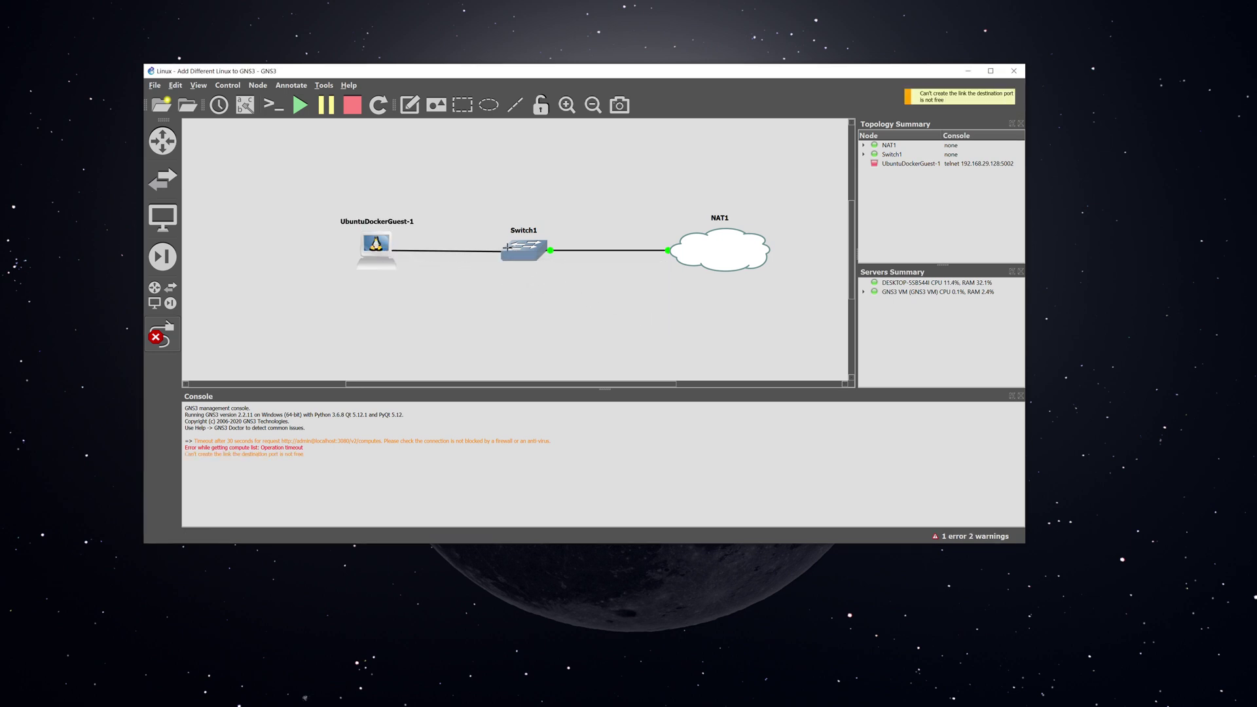
click(515, 250)
click(540, 271)
Start all devices, turn off link mode, and open consoles for every node
click(298, 115)
click(162, 336)
click(275, 106)
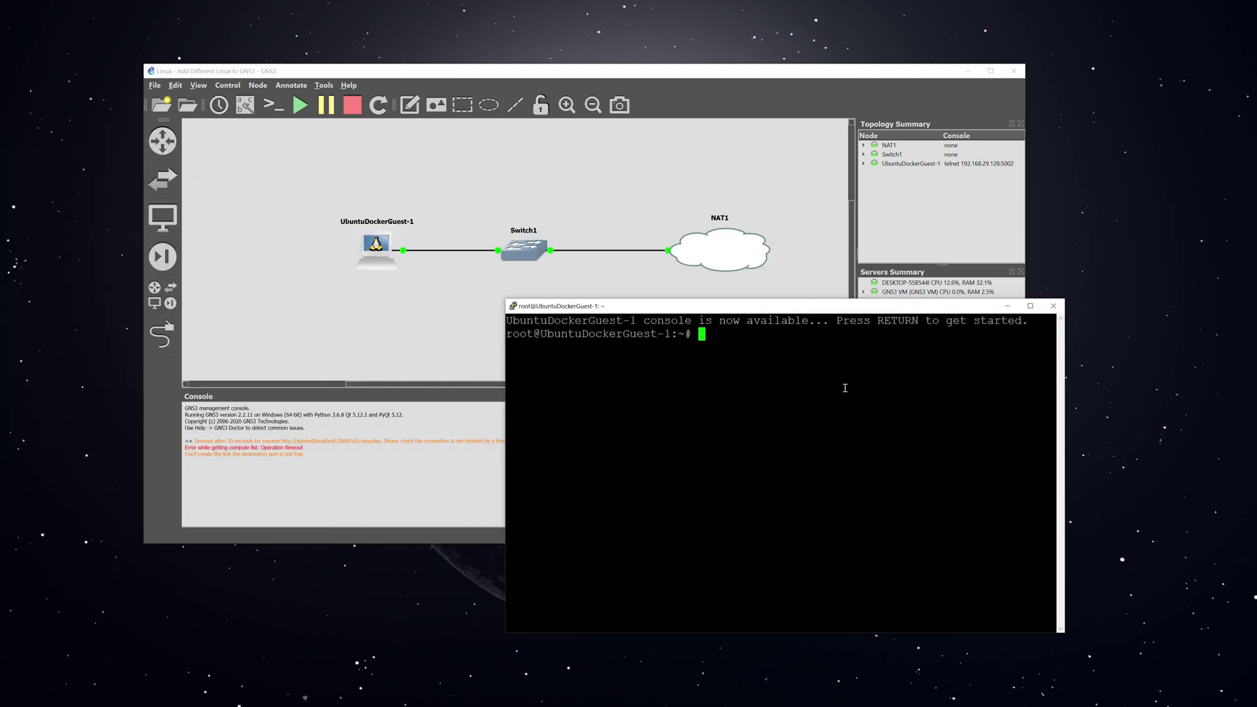
Run ifconfig, then open /etc/network/interfaces in nano
text(ifconfig)
key(Return)
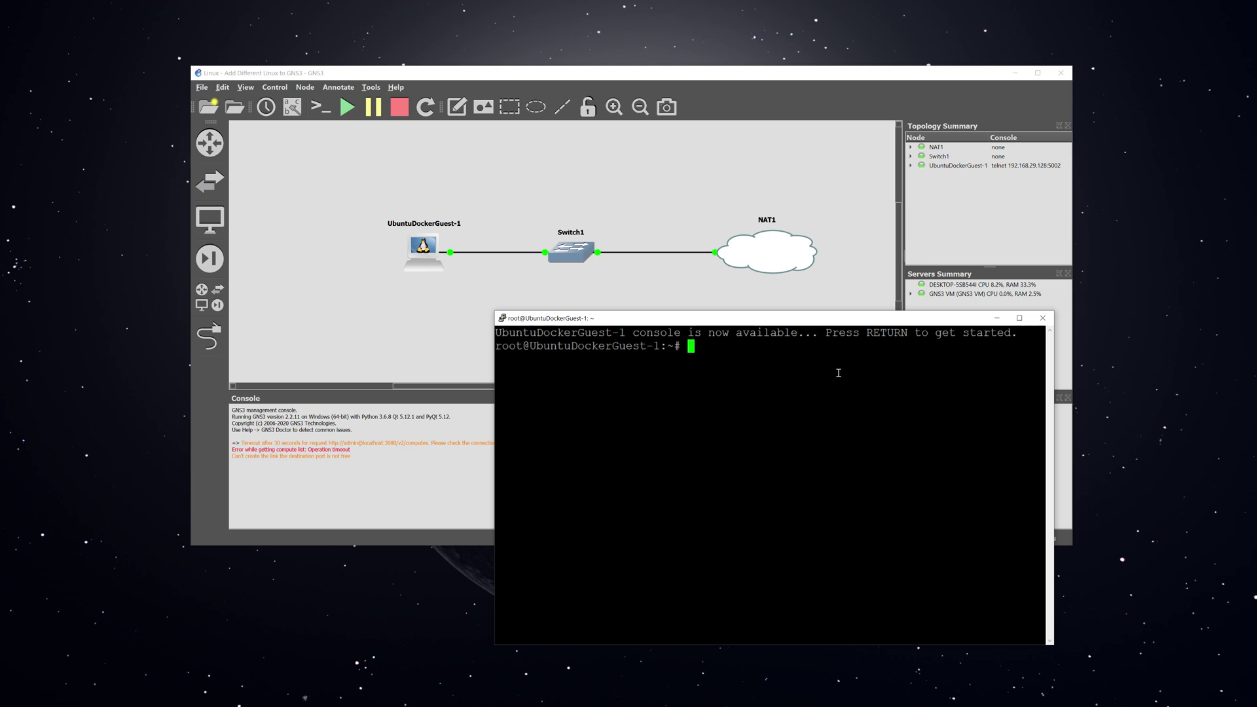
text(nano /etc/network/interfaces)
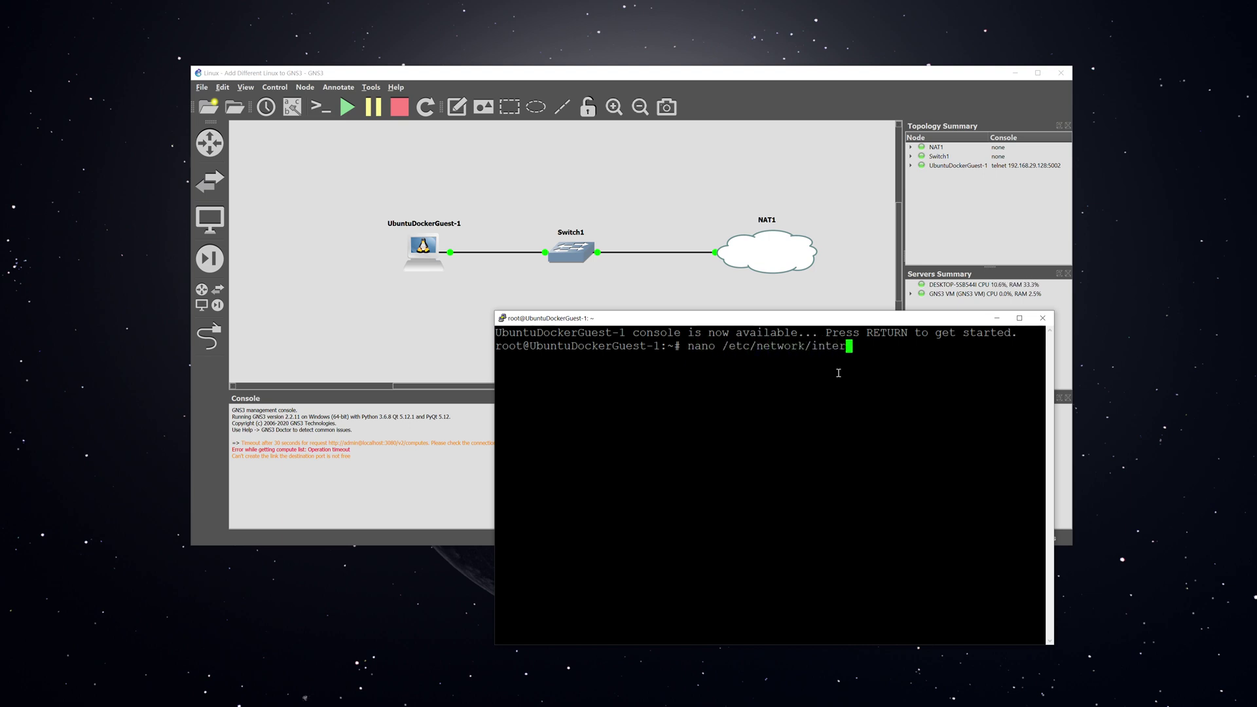
key(Return)
Uncomment the auto eth0 and iface eth0 inet static lines
key(Down)
key(Down)
key(Down)
key(Down)
key(Down)
key(Down)
key(Down)
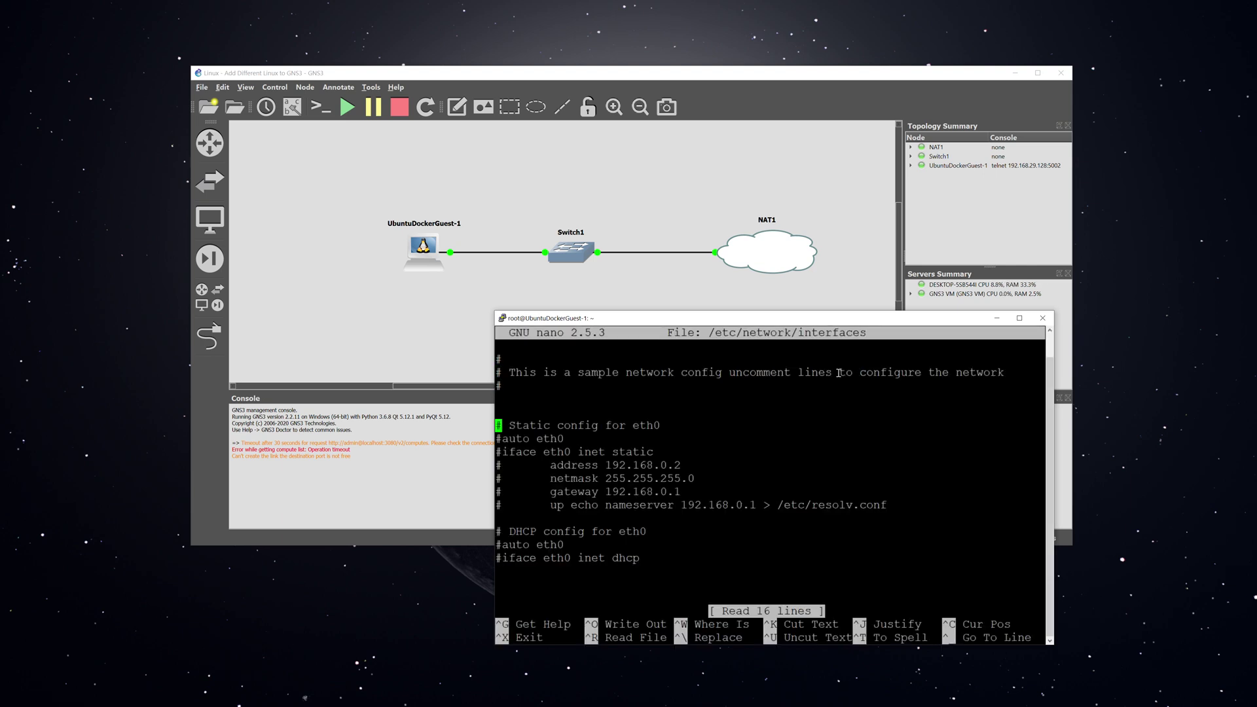
key(Up)
key(Down)
key(Up)
key(Right)
key(BackSpace)
key(Down)
key(Right)
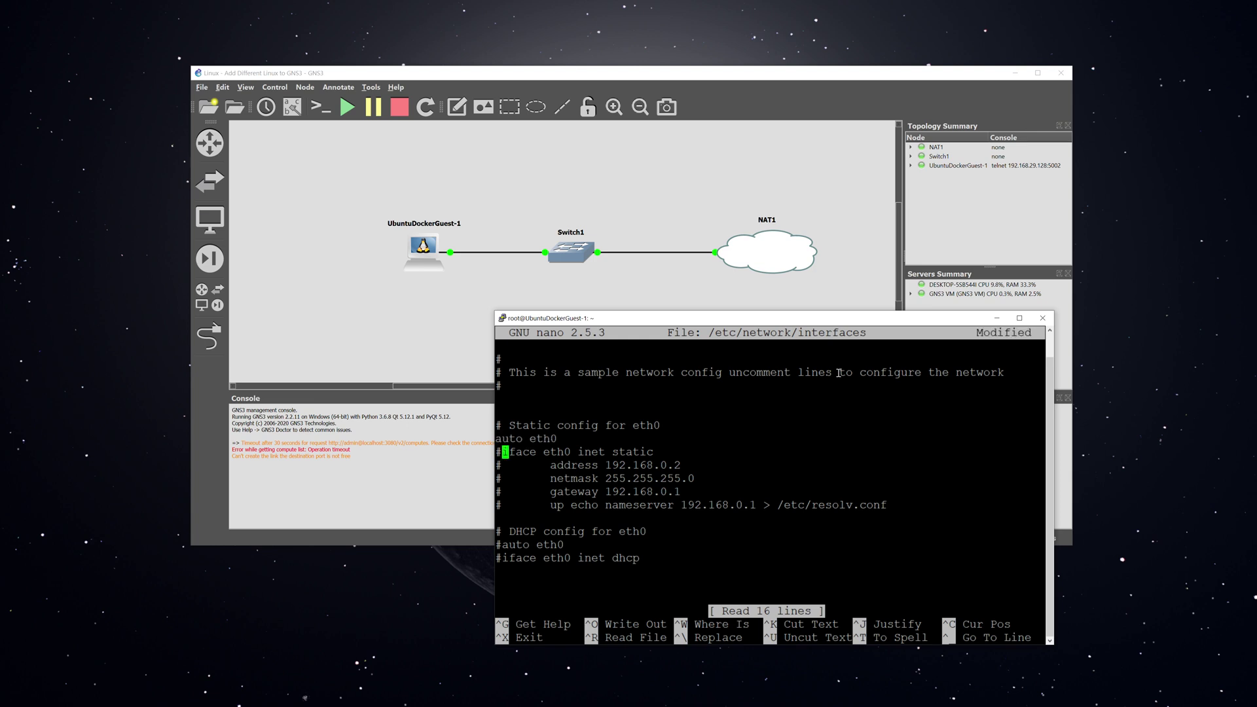
key(BackSpace)
key(Down)
Uncomment the address, netmask and gateway lines of the static eth0 block
key(Right)
key(BackSpace)
key(Down)
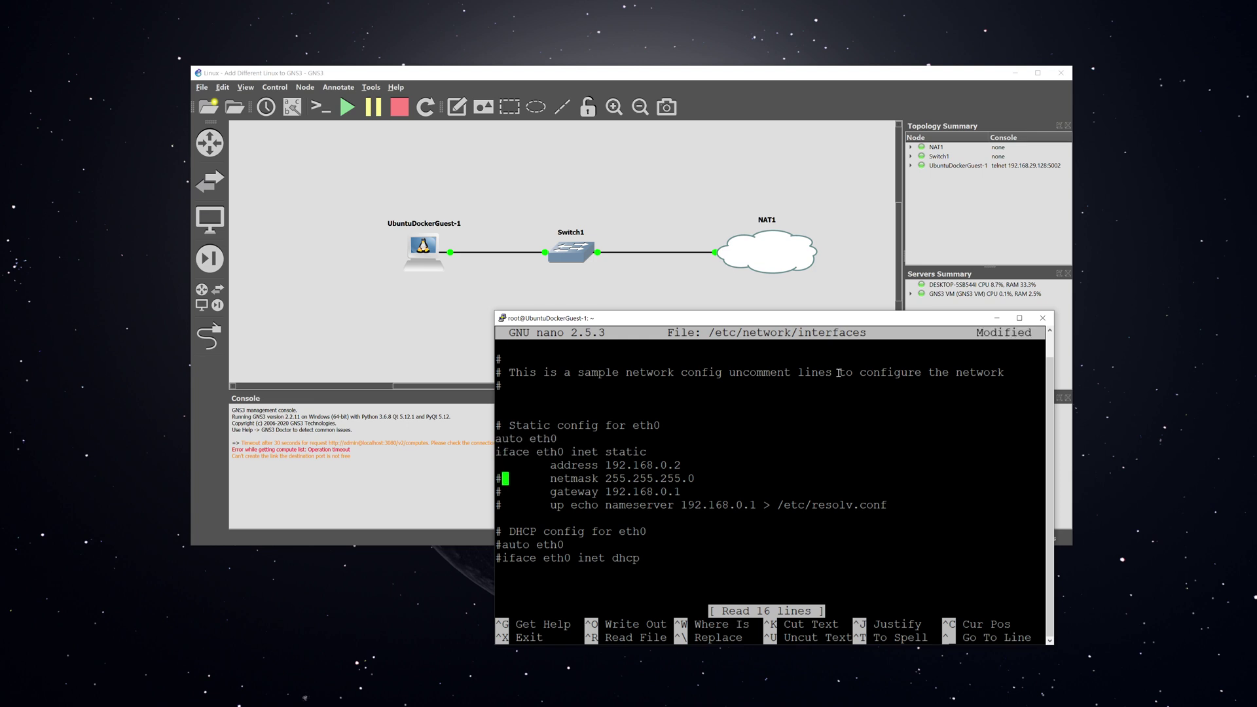
key(Right)
key(BackSpace)
key(Down)
key(Right)
key(BackSpace)
Replace the nameserver address with 8.8.8.8
key(Right)
key(Right)
key(Right)
key(Right)
key(Right)
key(Right)
key(Right)
key(Right)
key(Right)
key(Down)
key(Right)
key(Right)
key(Right)
key(Right)
key(Right)
key(Right)
key(Right)
key(Right)
key(Right)
key(Right)
key(Right)
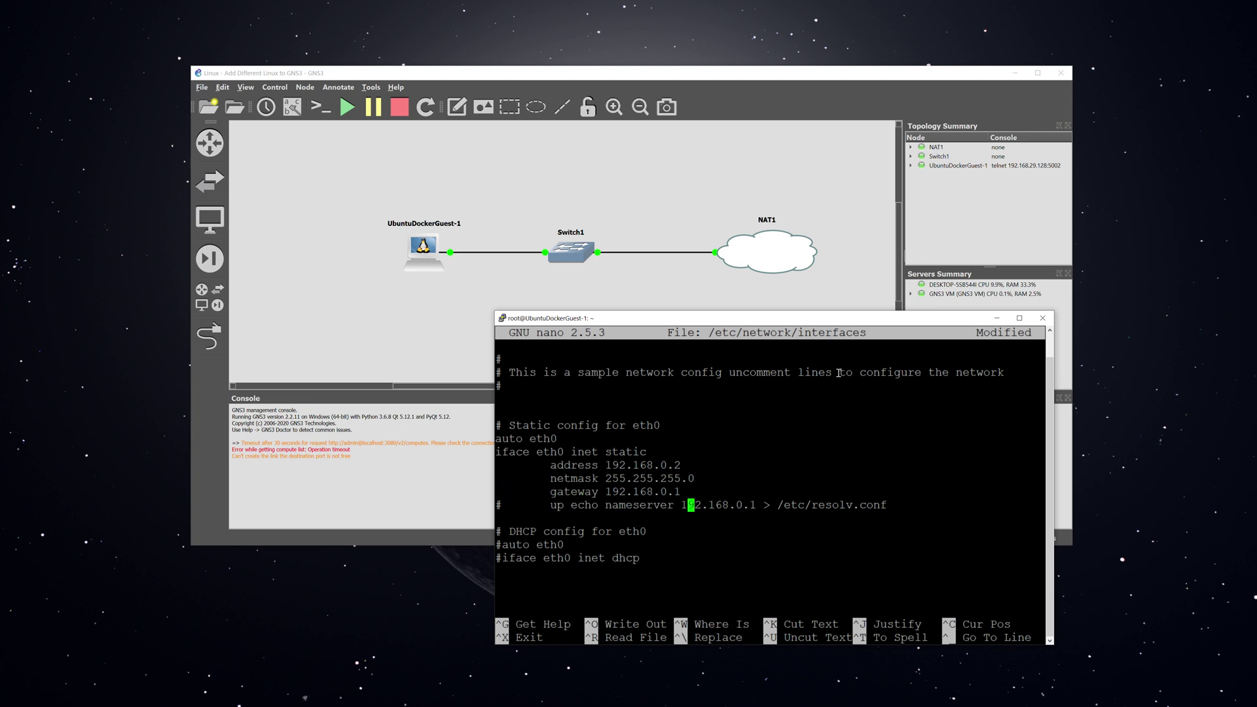
key(Right)
key(Right)
key(Right)
key(Right)
key(Right)
key(Right)
key(Right)
key(Right)
key(Right)
key(Right)
key(BackSpace)
key(BackSpace)
key(BackSpace)
key(BackSpace)
key(BackSpace)
key(BackSpace)
key(BackSpace)
key(BackSpace)
key(BackSpace)
key(BackSpace)
key(BackSpace)
text(8.8.8.8)
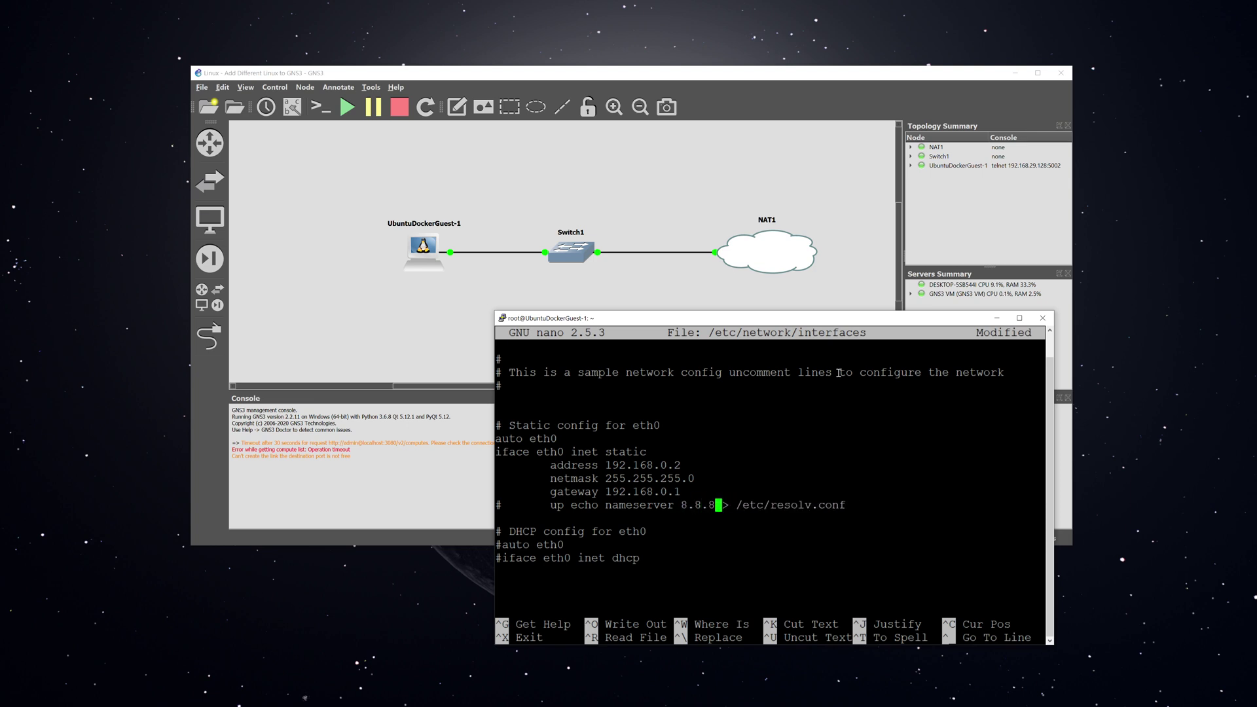
key(Up)
key(Up)
key(Up)
Change the address to 192.168.122.35 and the gateway to 192.168.122.1
key(BackSpace)
key(BackSpace)
key(BackSpace)
key(BackSpace)
key(BackSpace)
key(BackSpace)
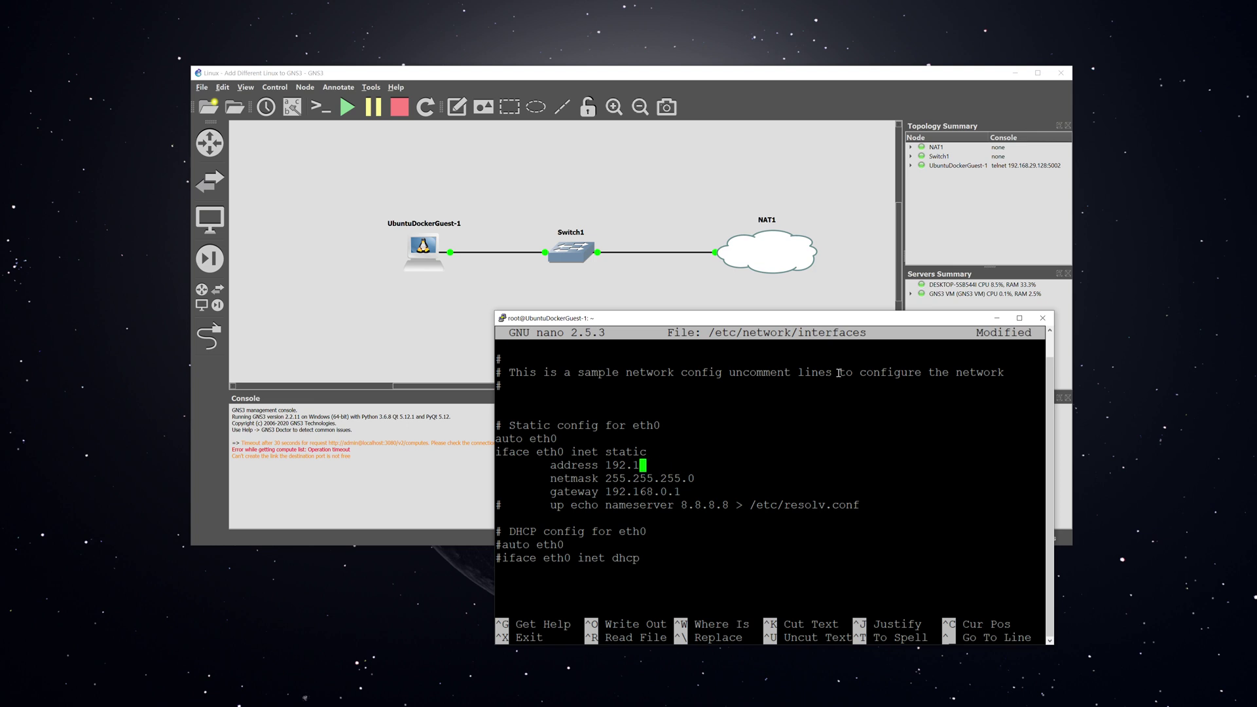
text(68.122.35)
key(Down)
key(Down)
key(Left)
key(Left)
key(Left)
text(122)
Save /etc/network/interfaces and exit nano, then stop all devices in GNS3
key(ctrl+x)
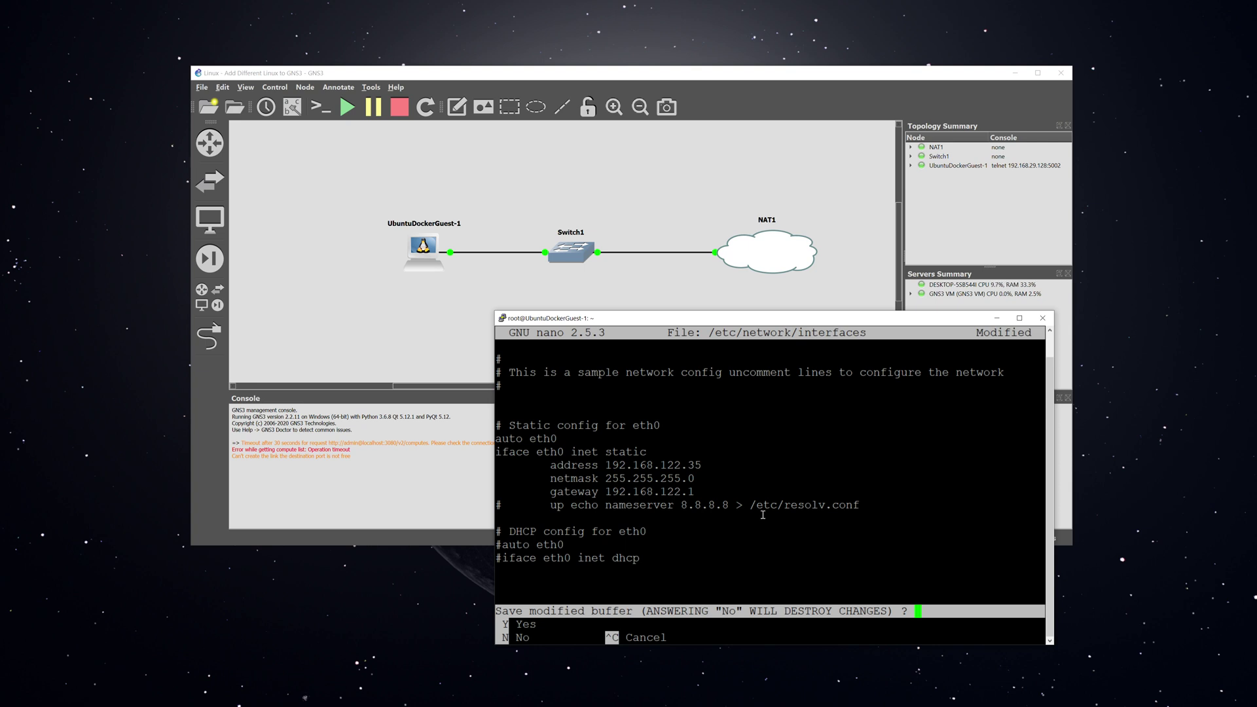
key(y)
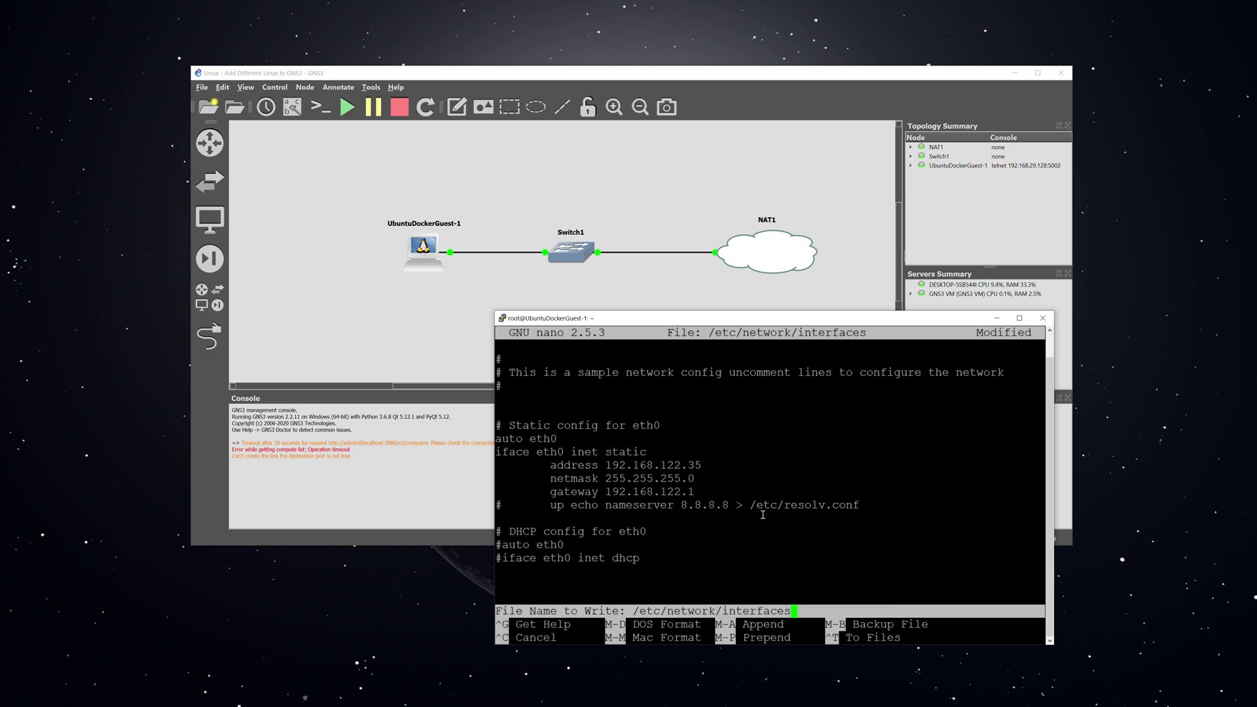
key(Return)
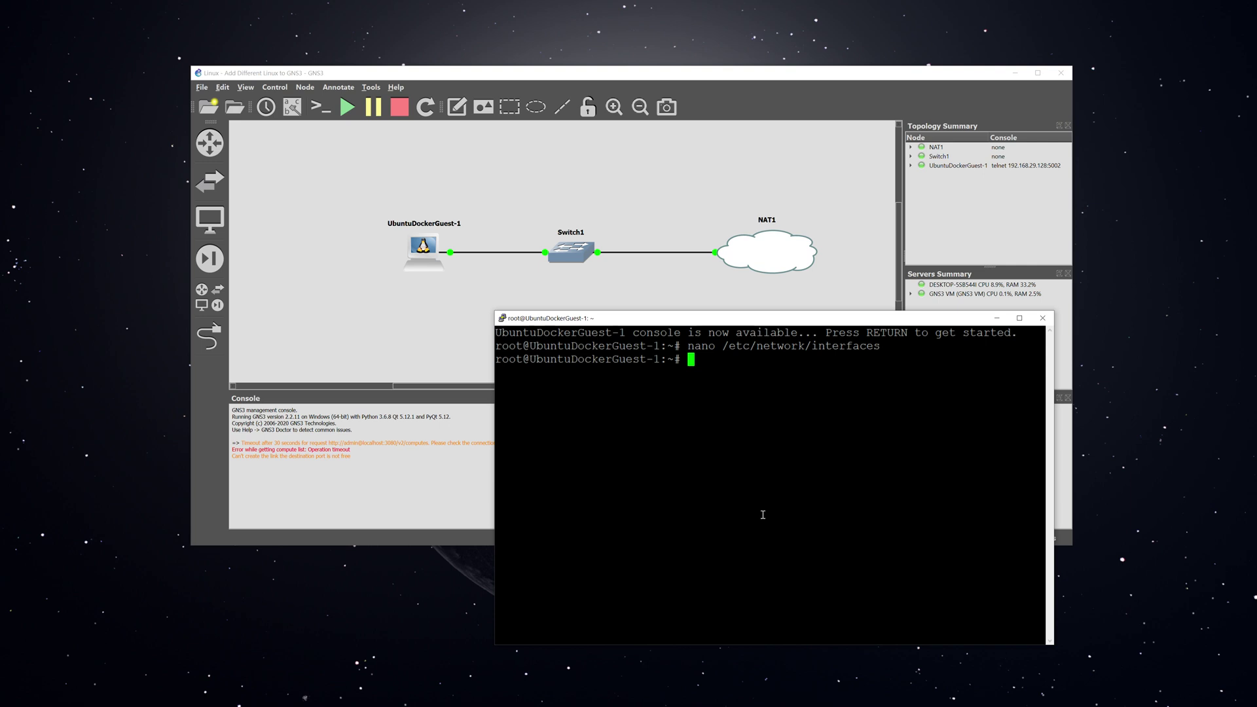
click(402, 108)
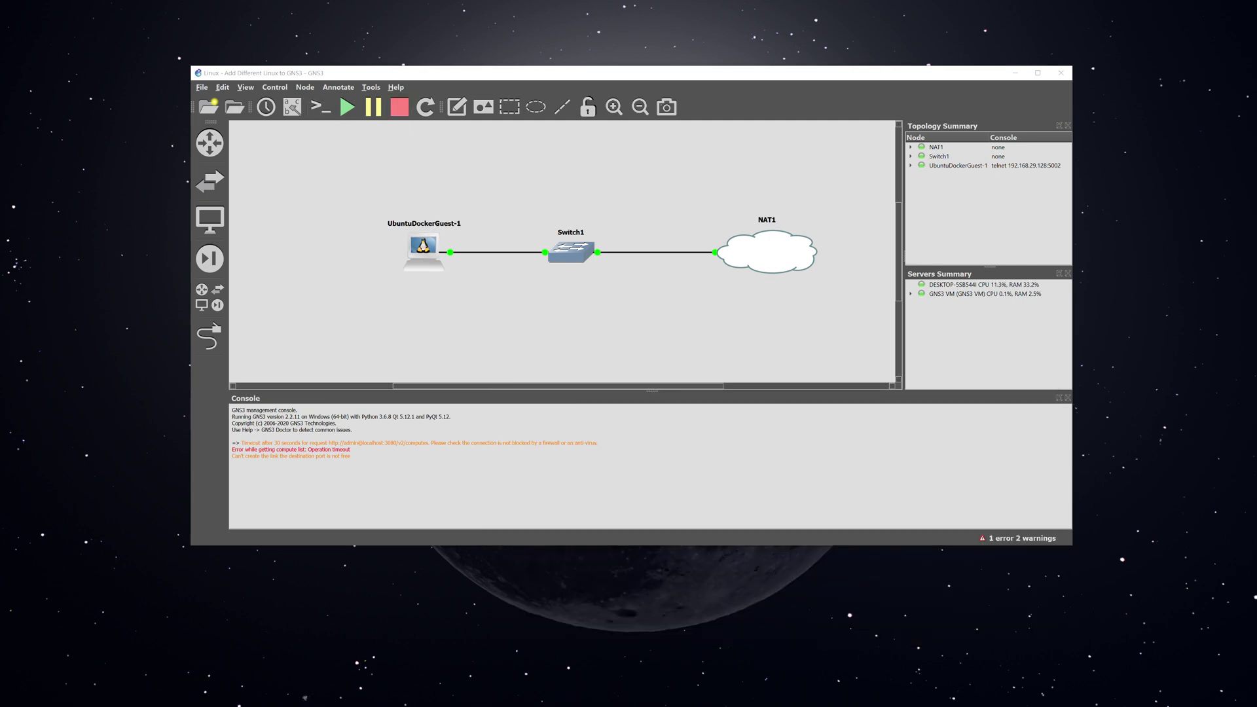
Run ifconfig to confirm eth0 is 192.168.122.35, then start pinging 8.8.8.8
key(Return)
key(Return)
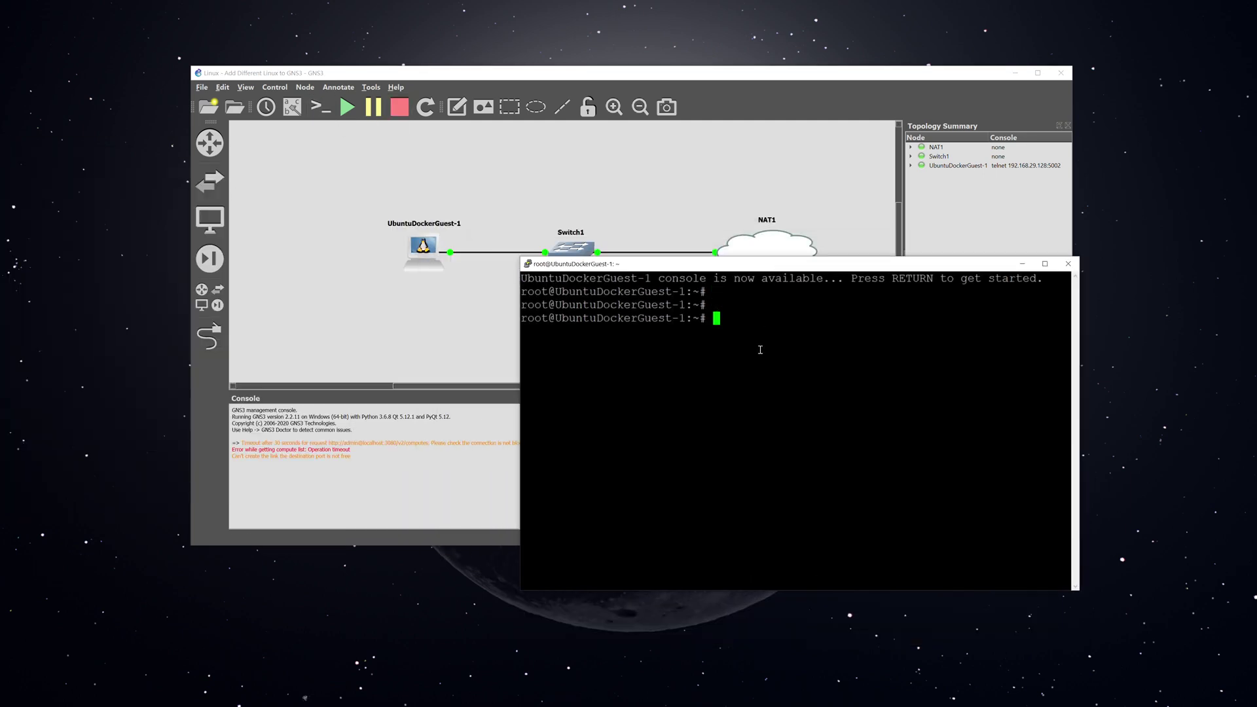
text(ifconfig)
key(Return)
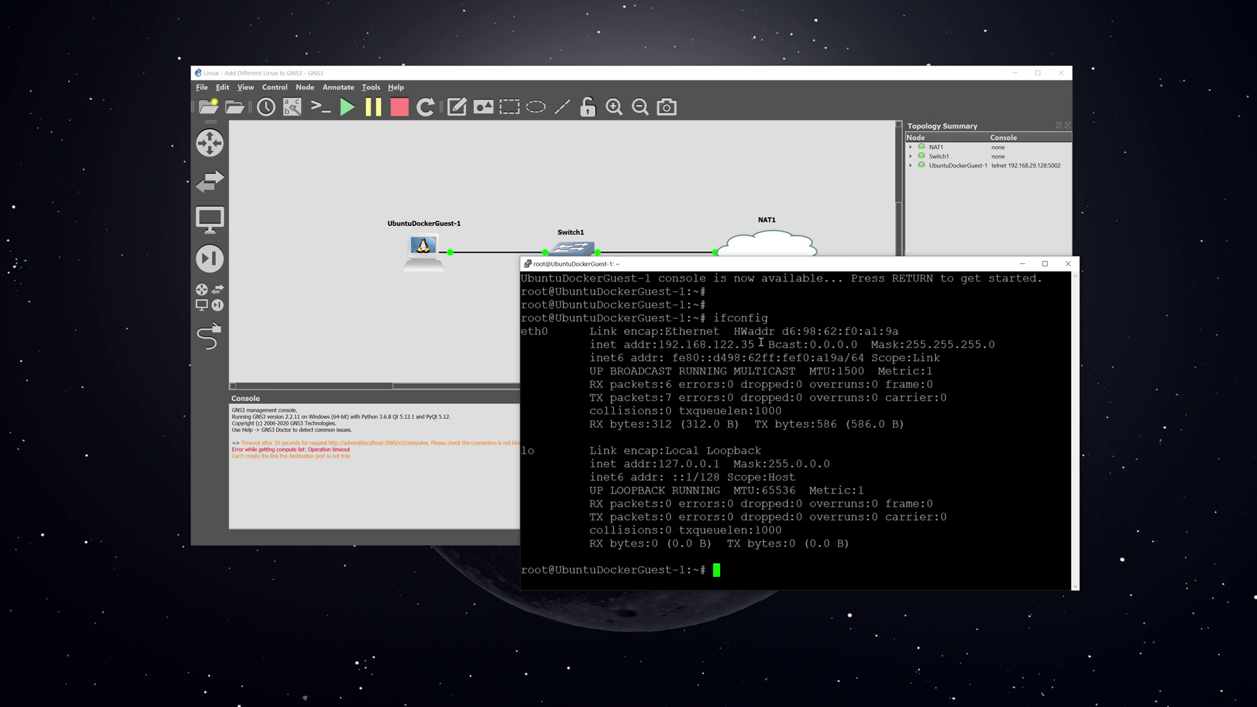
drag(760, 345, 661, 345)
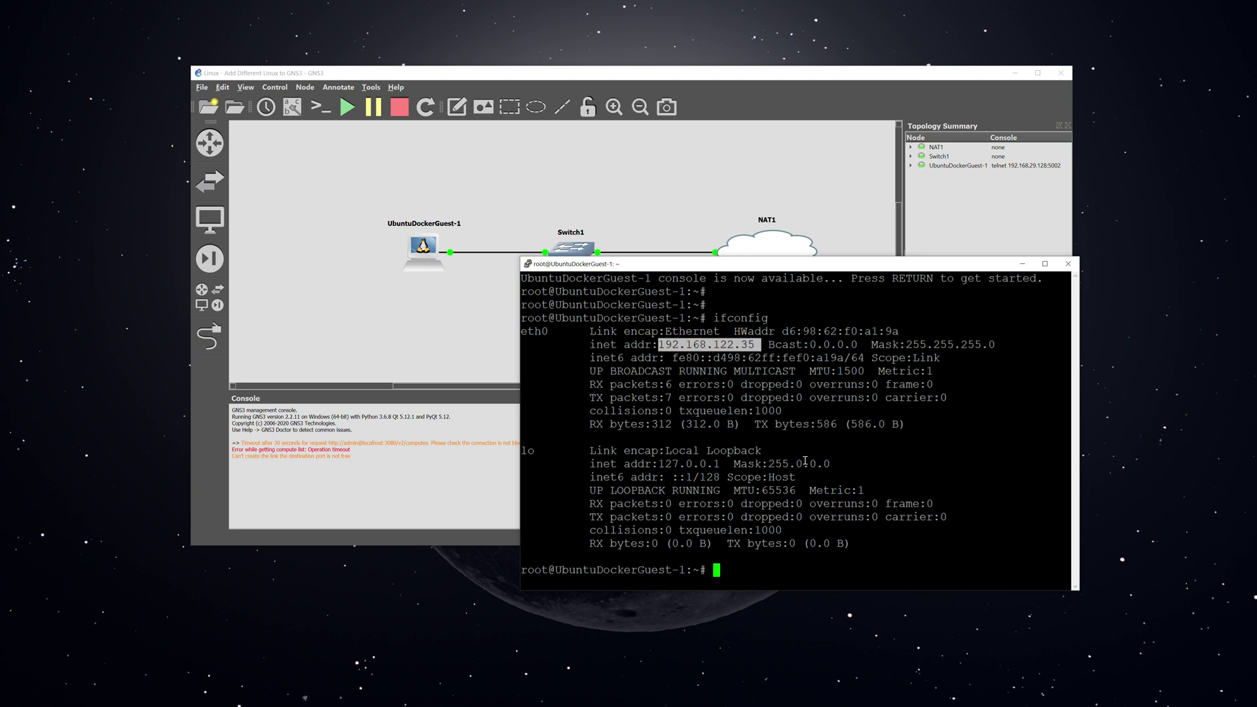
click(809, 557)
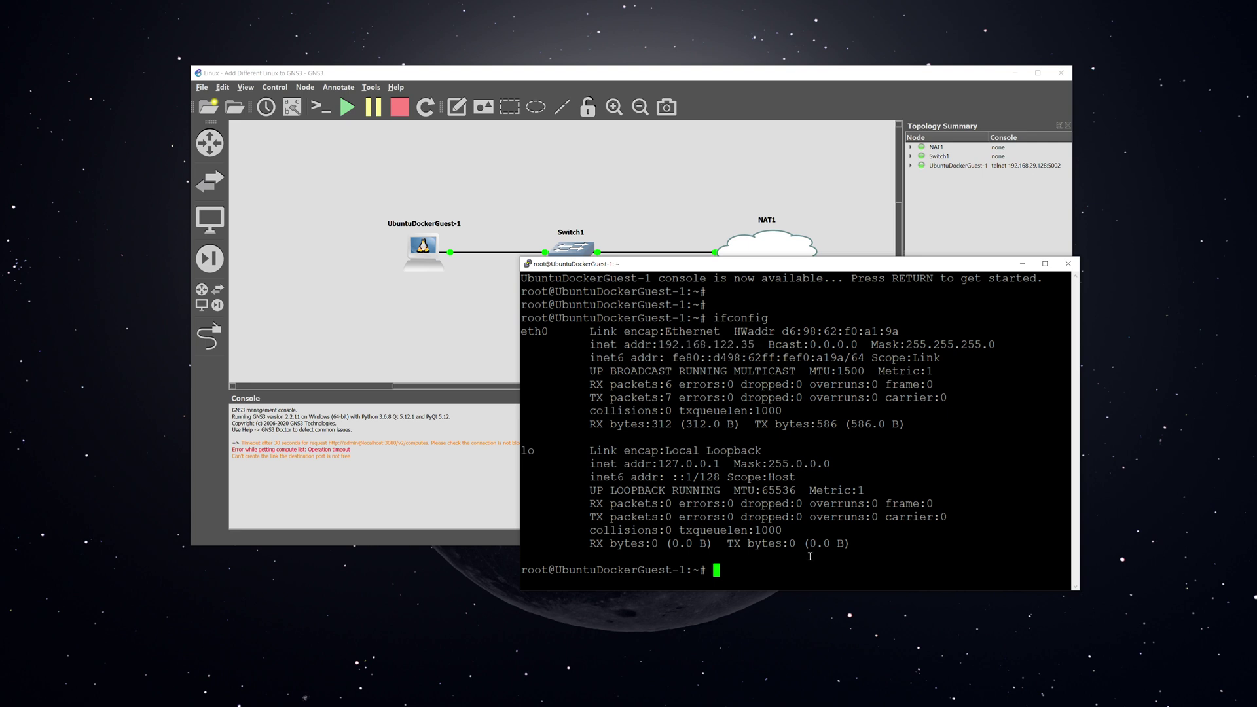
text(ping 8.8.8.8)
key(Return)
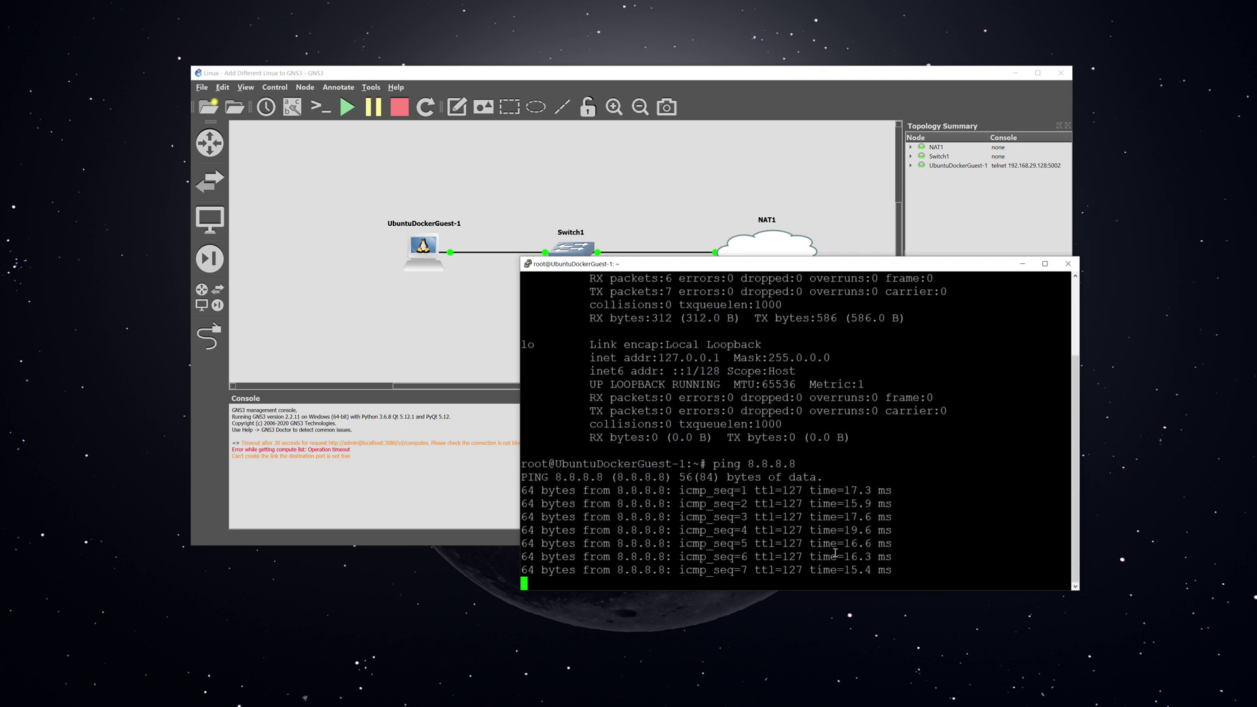
key(ctrl+c)
text(ping www)
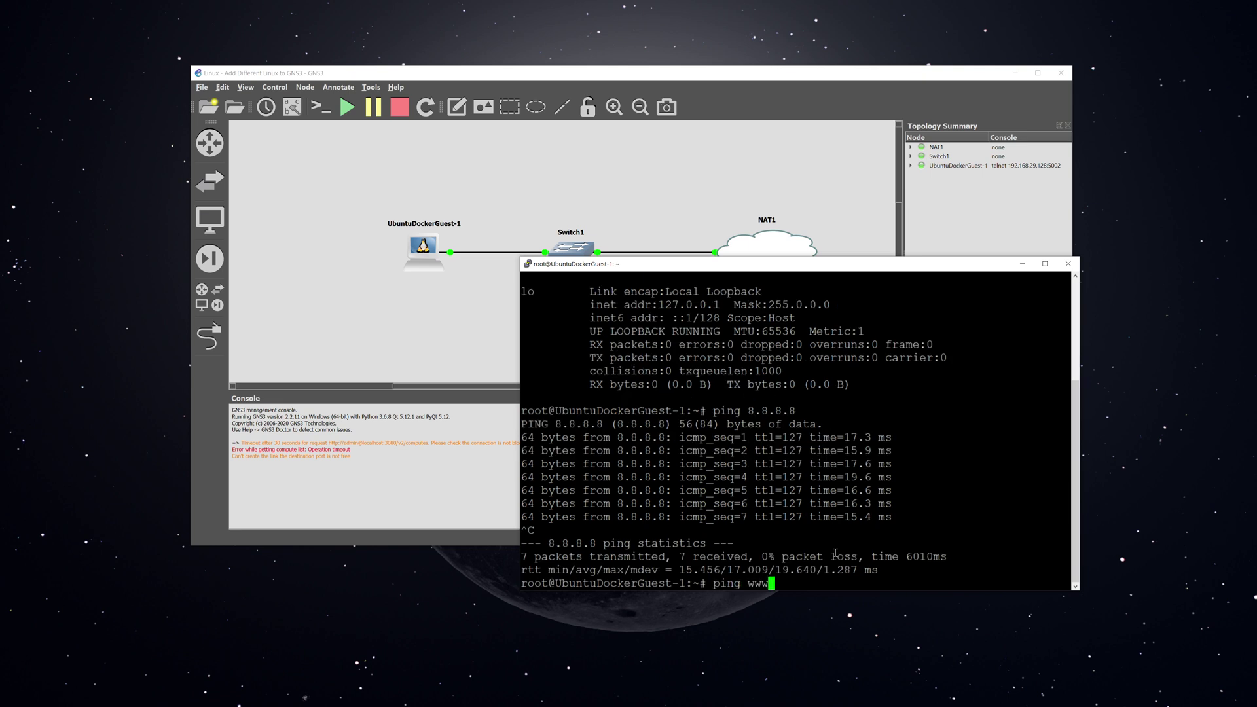
text(.google.com)
key(Return)
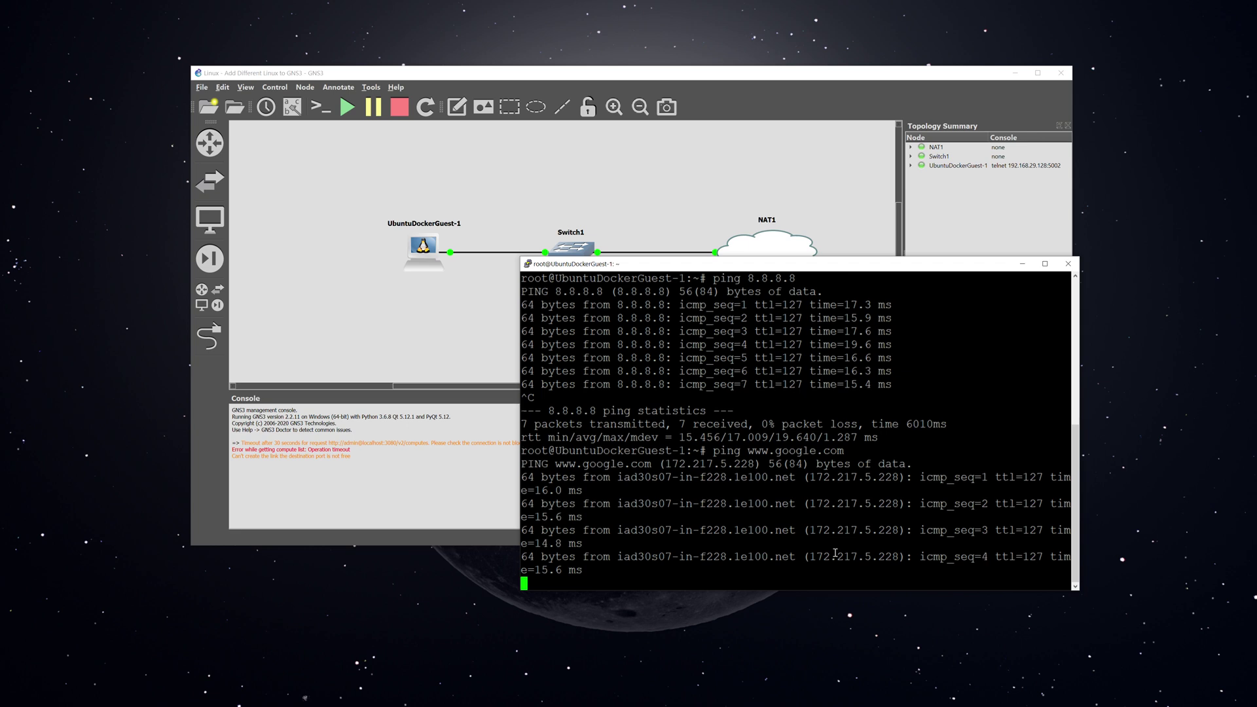
key(ctrl+c)
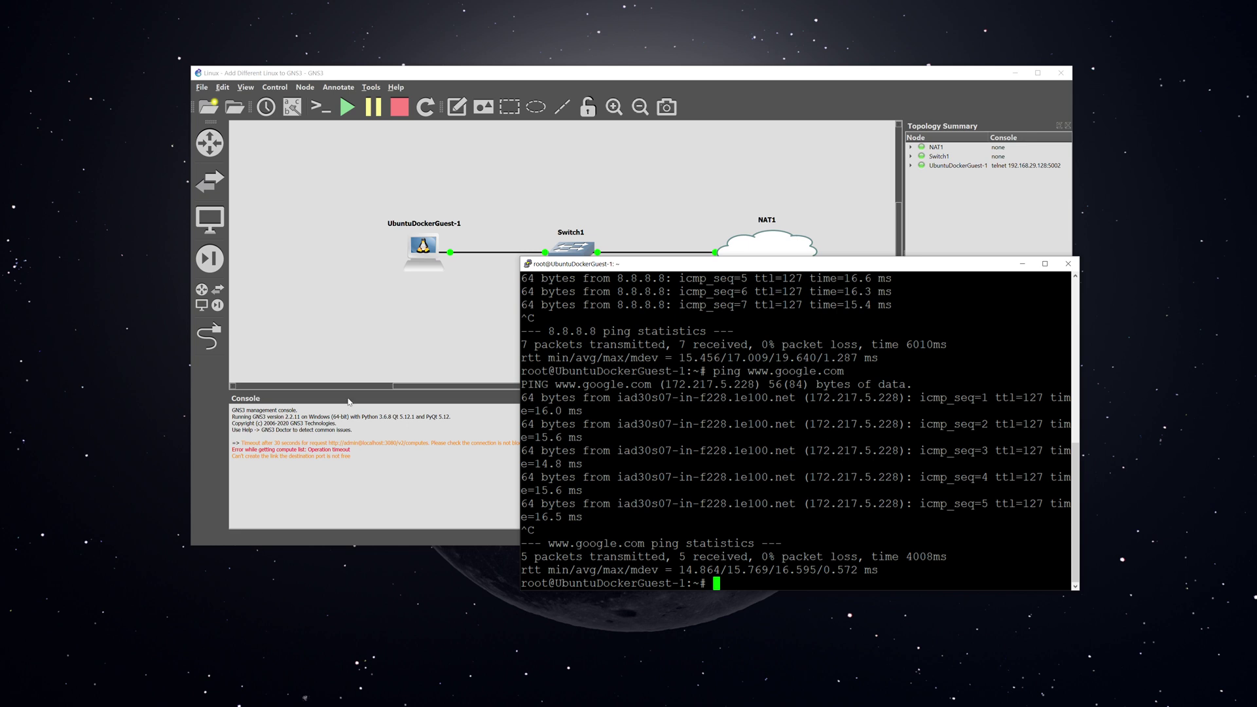
key(alt+Tab)
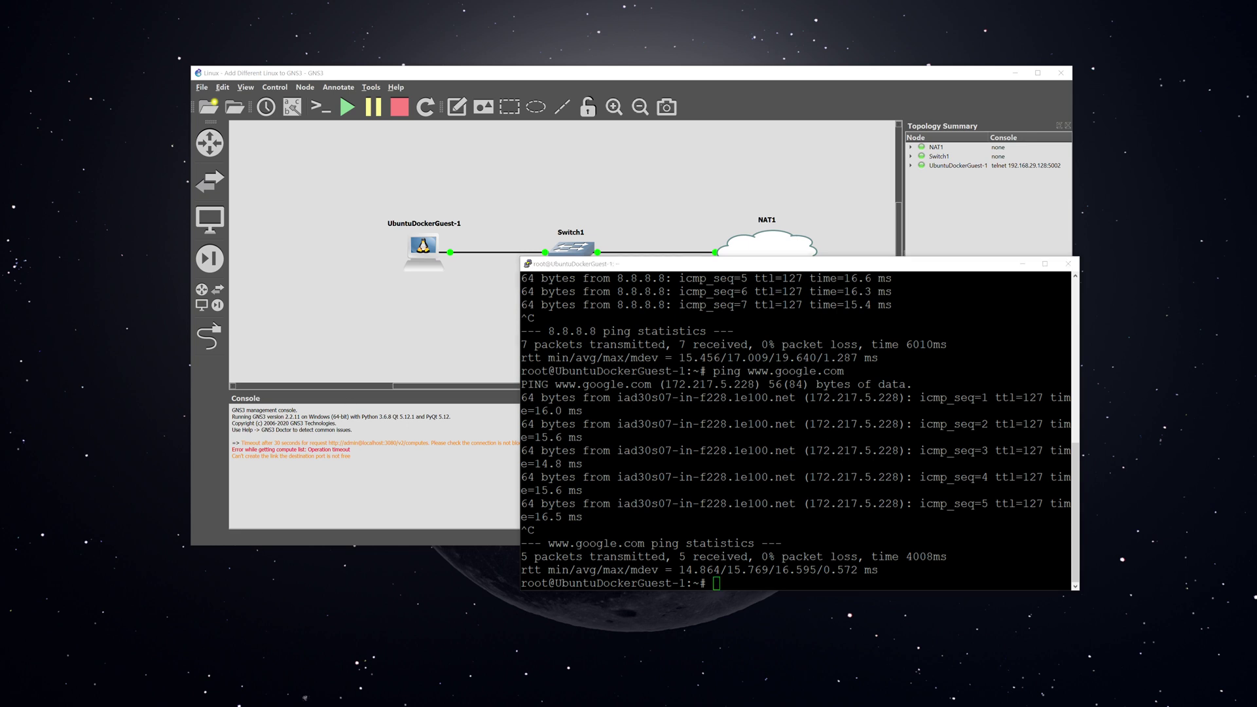